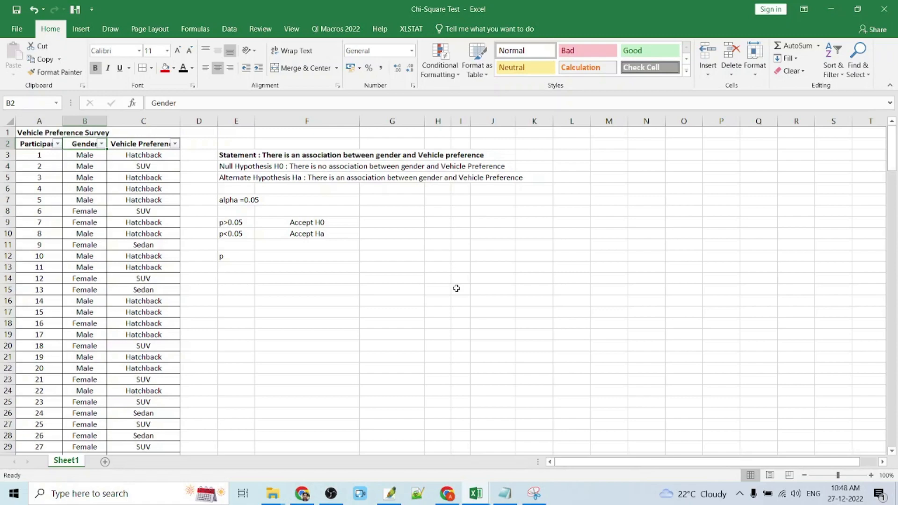
# - Review the vehicle preference survey records from the first participants through to the end of the data
pyautogui.scroll(-4, 256, 246)
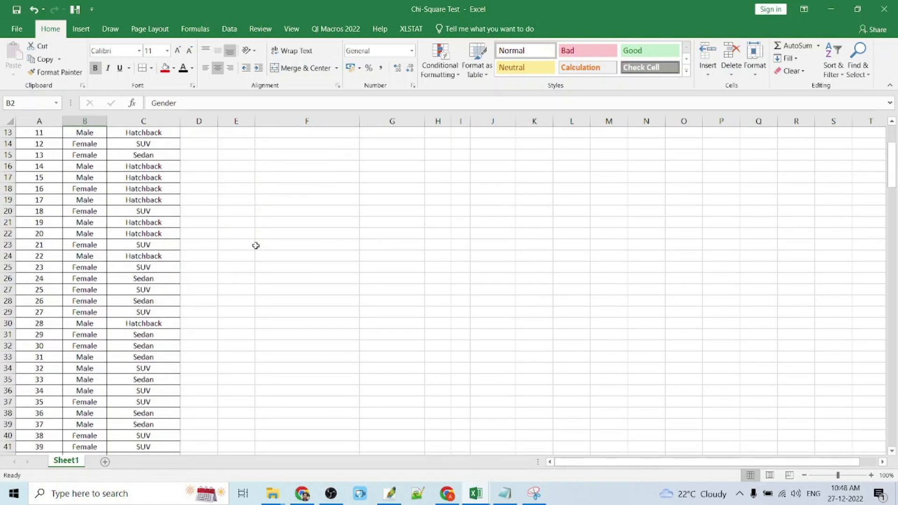
pyautogui.scroll(-20, 255, 246)
pyautogui.scroll(-9, 256, 245)
pyautogui.scroll(-6, 256, 246)
pyautogui.scroll(19, 256, 245)
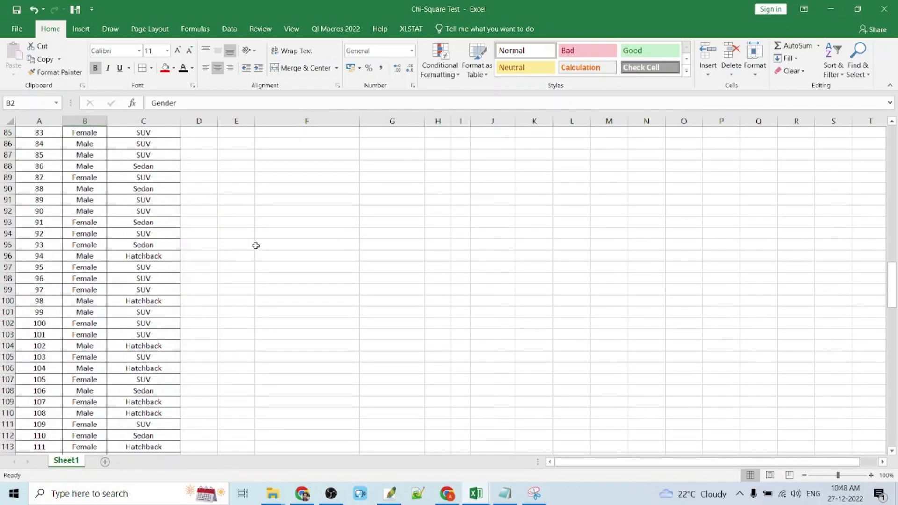
pyautogui.scroll(20, 256, 245)
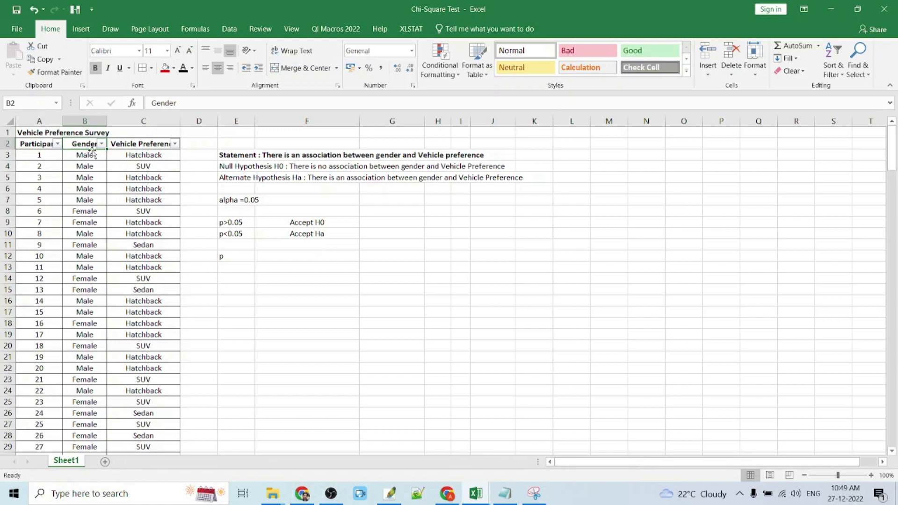
# - Create a PivotTable from the Gender and Vehicle Preference data in B2:C202, placed on the existing worksheet at E15
pyautogui.hotkey('shift', 'Right')
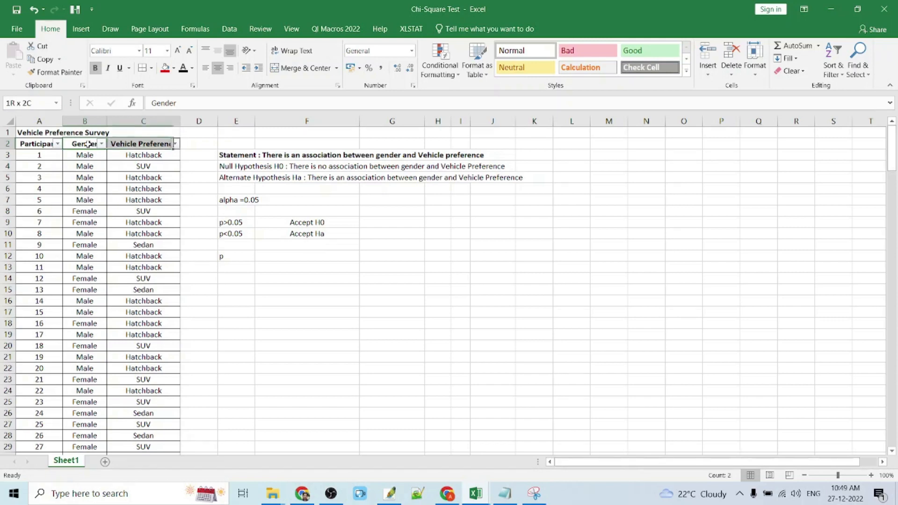
pyautogui.press('End')
pyautogui.hotkey('shift', 'Down')
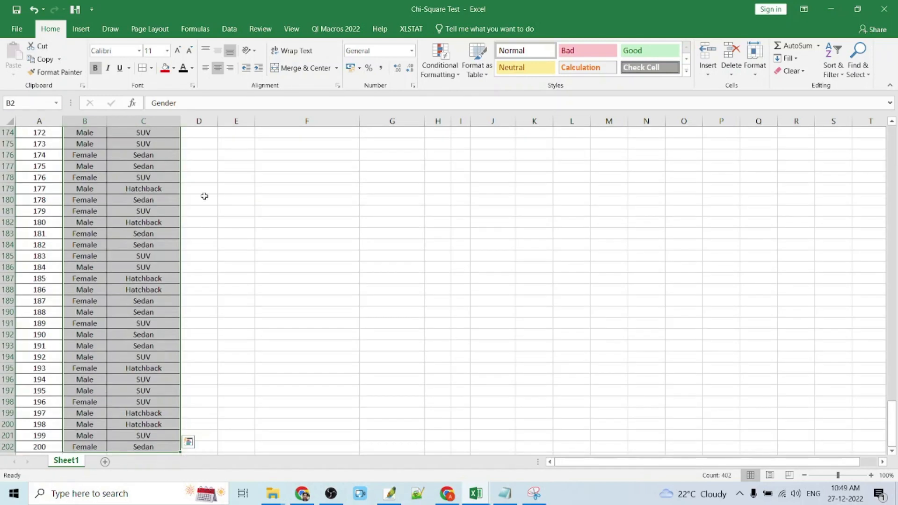
pyautogui.click(82, 34)
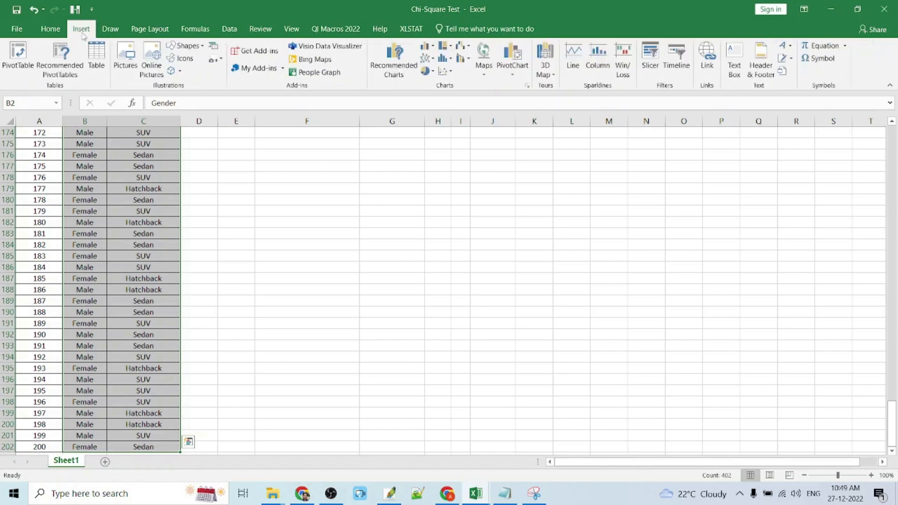
pyautogui.click(19, 52)
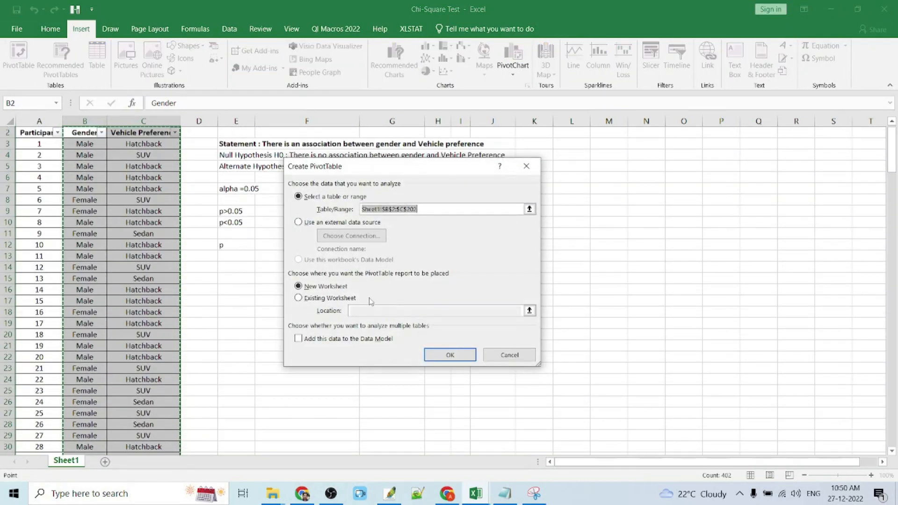
pyautogui.click(313, 302)
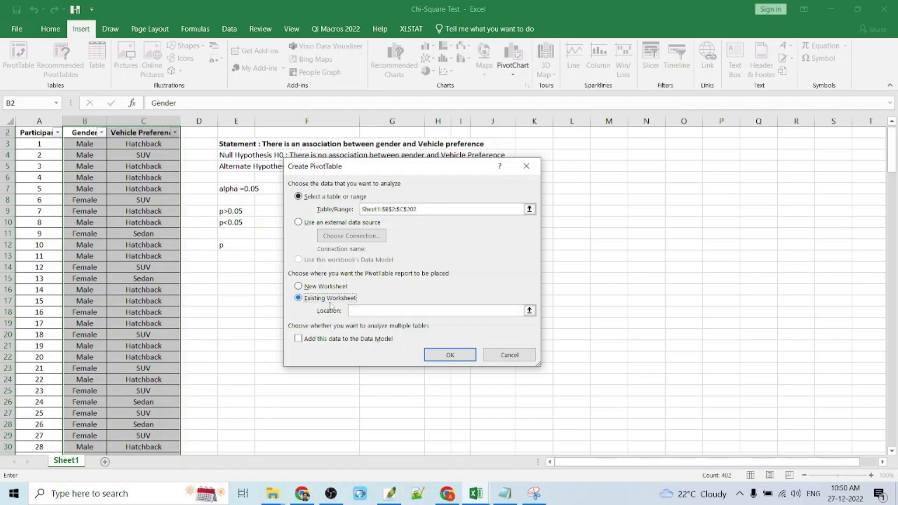
pyautogui.click(465, 311)
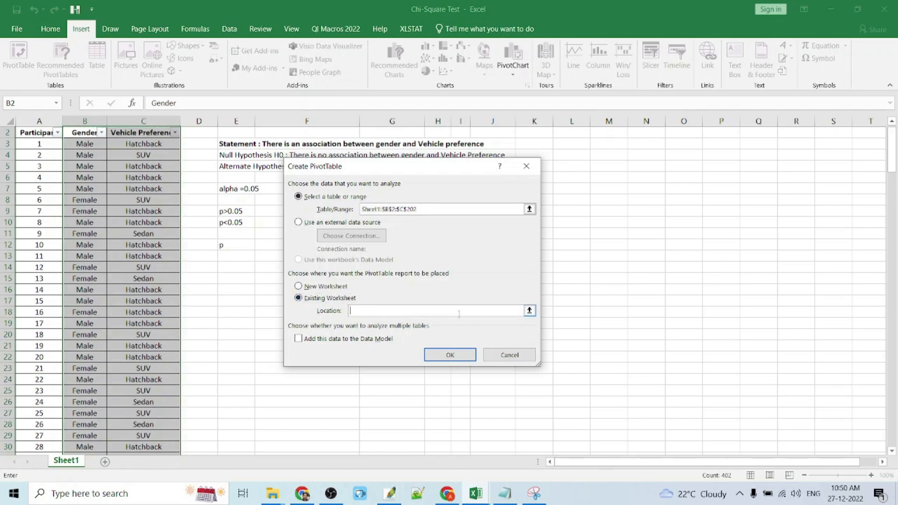
pyautogui.click(243, 280)
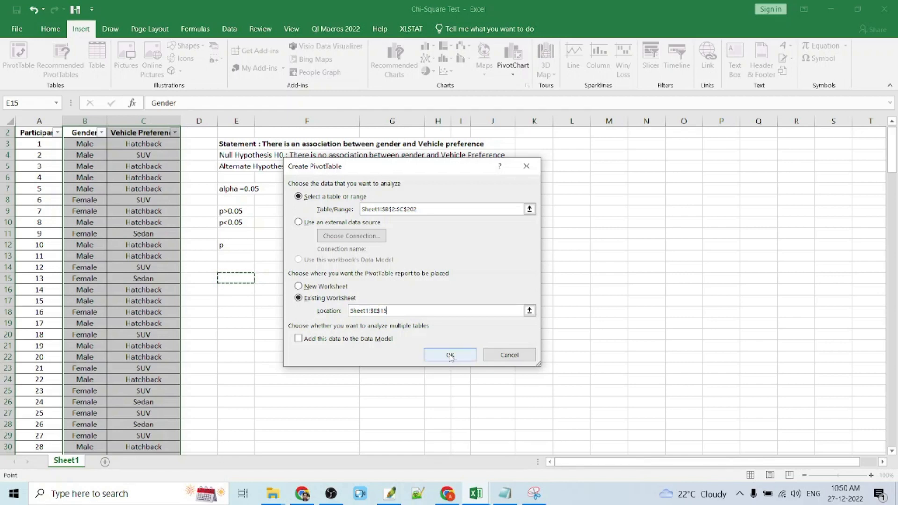
pyautogui.click(449, 356)
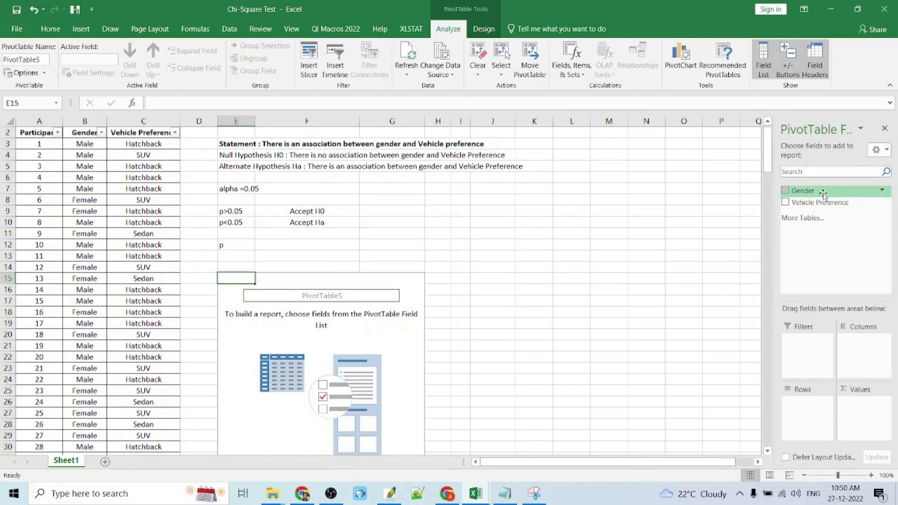
# - Lay out the PivotTable with Gender as rows, Vehicle Preference as columns and the count of Gender as values
pyautogui.moveTo(823, 192); pyautogui.dragTo(805, 410)
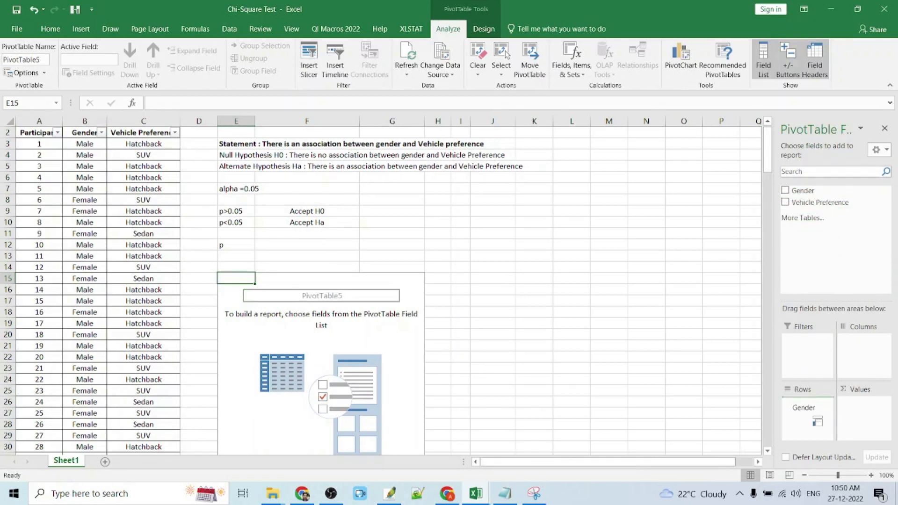
pyautogui.moveTo(819, 202); pyautogui.dragTo(876, 425)
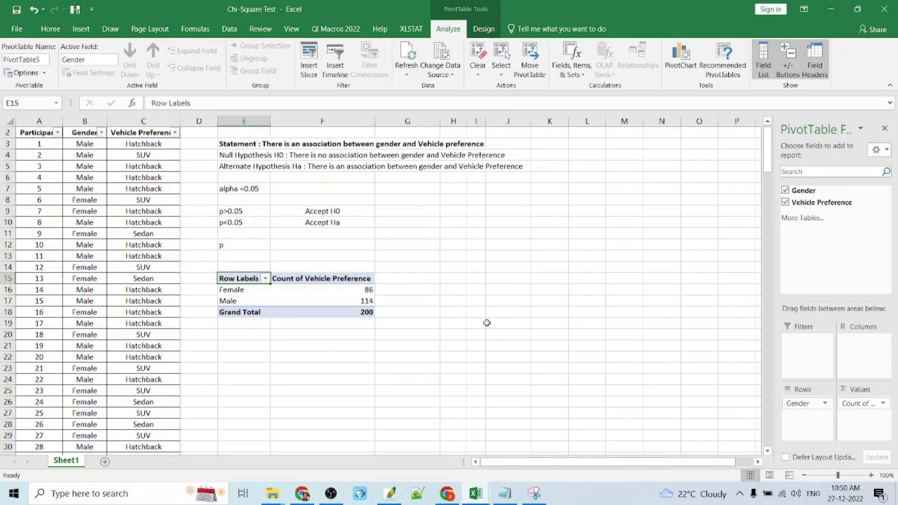
pyautogui.moveTo(846, 405); pyautogui.dragTo(862, 356)
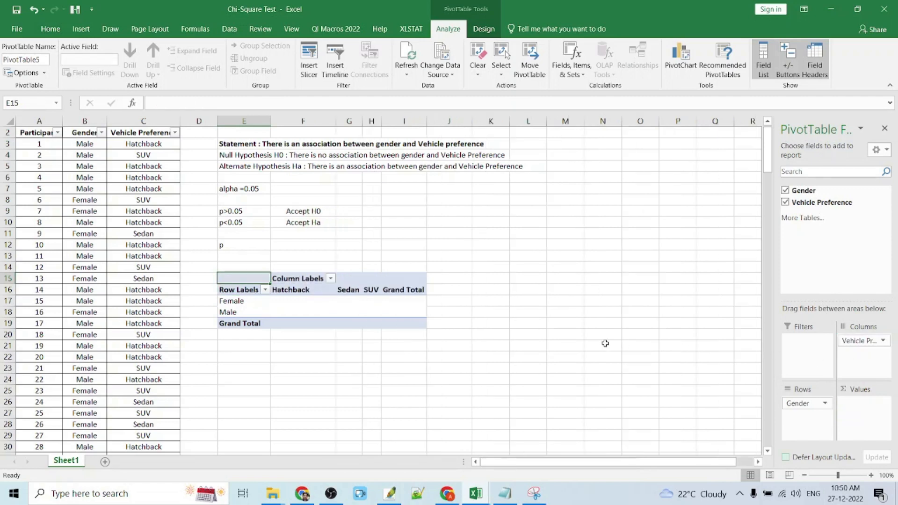
pyautogui.moveTo(819, 193); pyautogui.dragTo(859, 417)
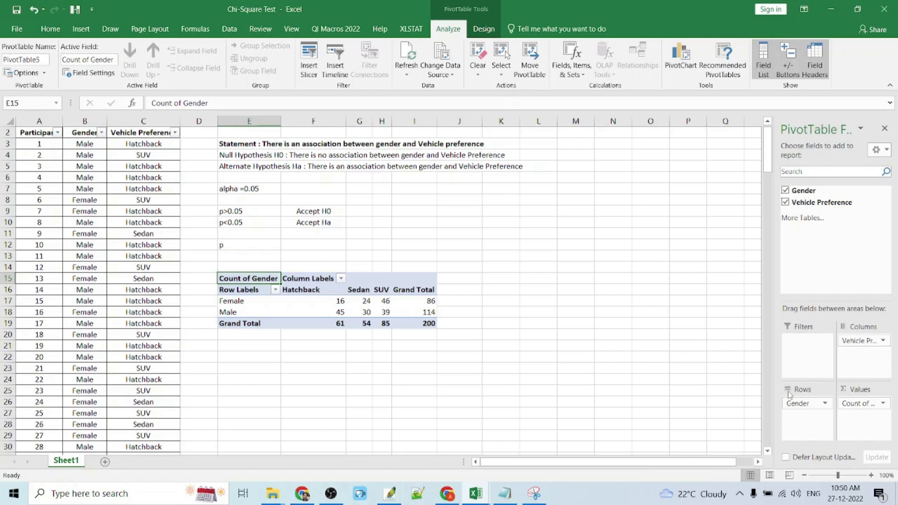
pyautogui.moveTo(291, 328)
pyautogui.moveTo(309, 305)
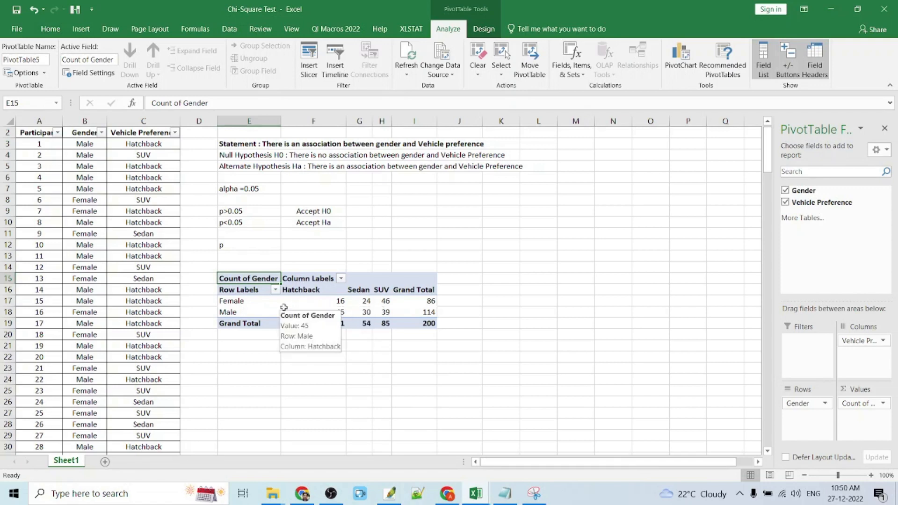
pyautogui.moveTo(362, 303)
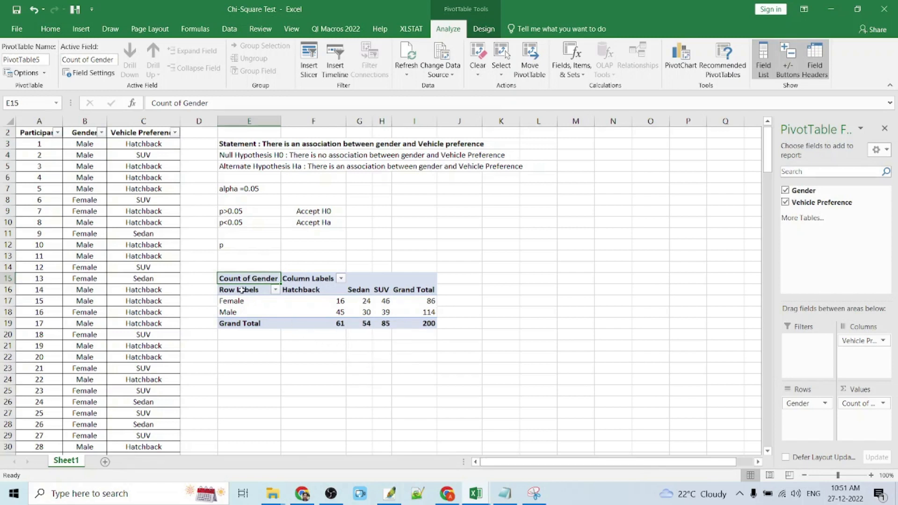
# - Copy the PivotTable's labels and counts in E16:H18, without the grand totals, to the cells starting at E22
pyautogui.moveTo(242, 286); pyautogui.dragTo(384, 311)
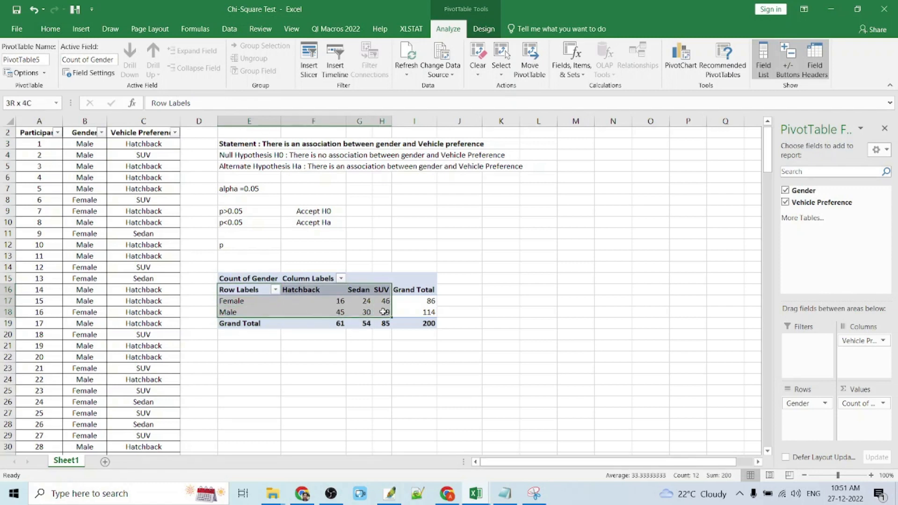
pyautogui.hotkey('ctrl', 'c')
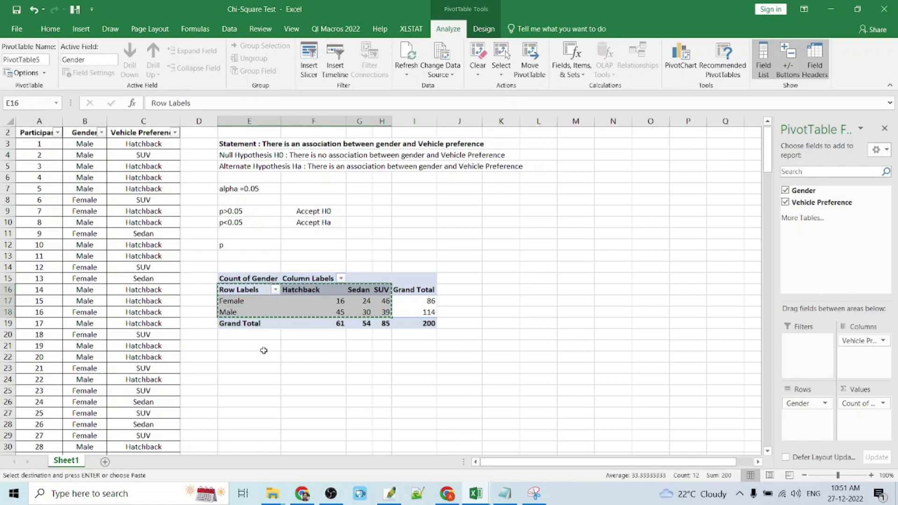
pyautogui.click(238, 356)
pyautogui.hotkey('ctrl', 'v')
pyautogui.press('Escape')
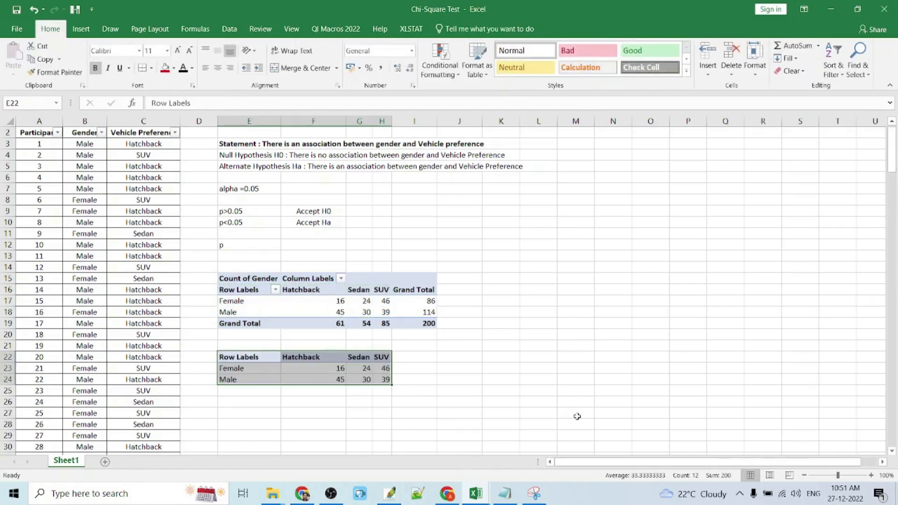
# - Clear the copied counts in F23:H24, keeping the gender and vehicle labels
pyautogui.click(364, 390)
pyautogui.moveTo(327, 367); pyautogui.dragTo(382, 380)
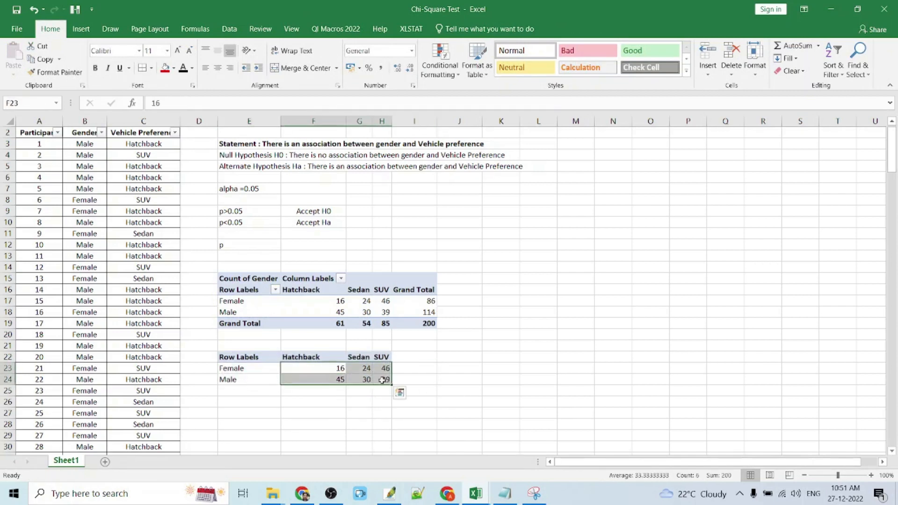
pyautogui.press('Delete')
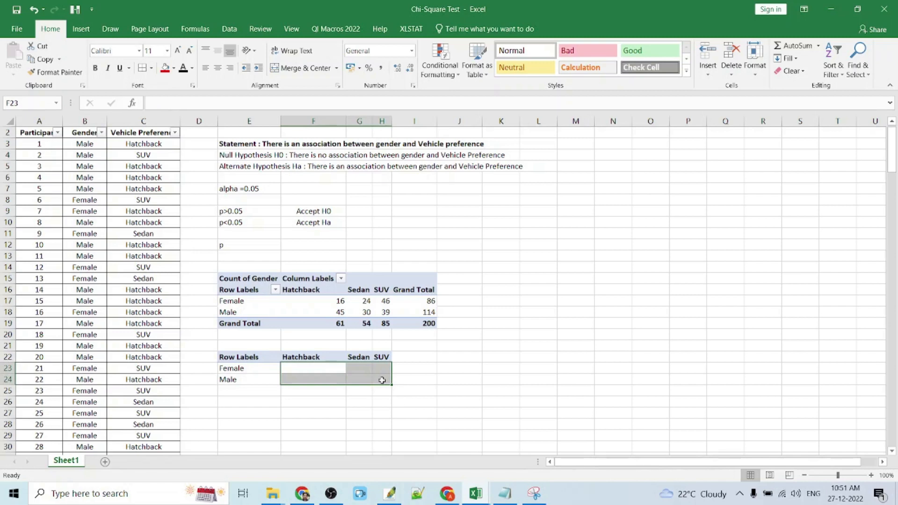
# - Calculate the expected Female Hatchback count in F23 as the Female total times the Hatchback total divided by the overall total
pyautogui.click(316, 368)
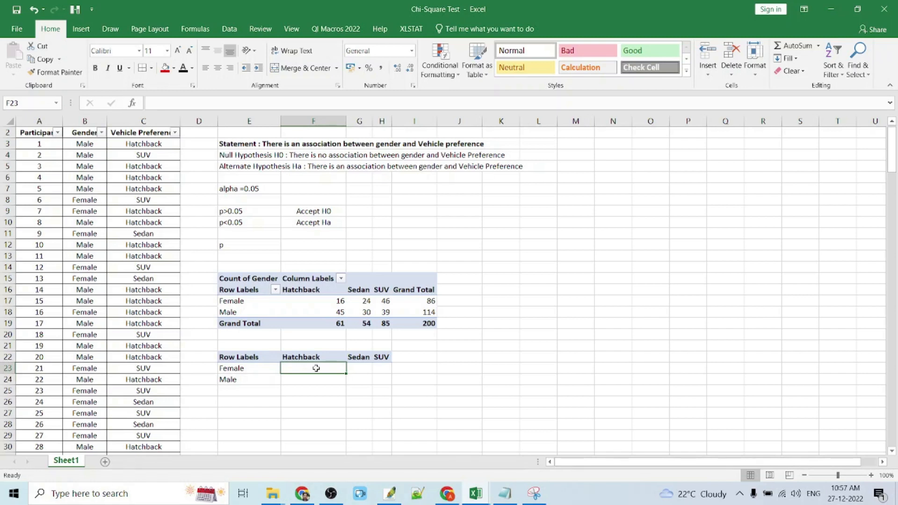
pyautogui.write('=')
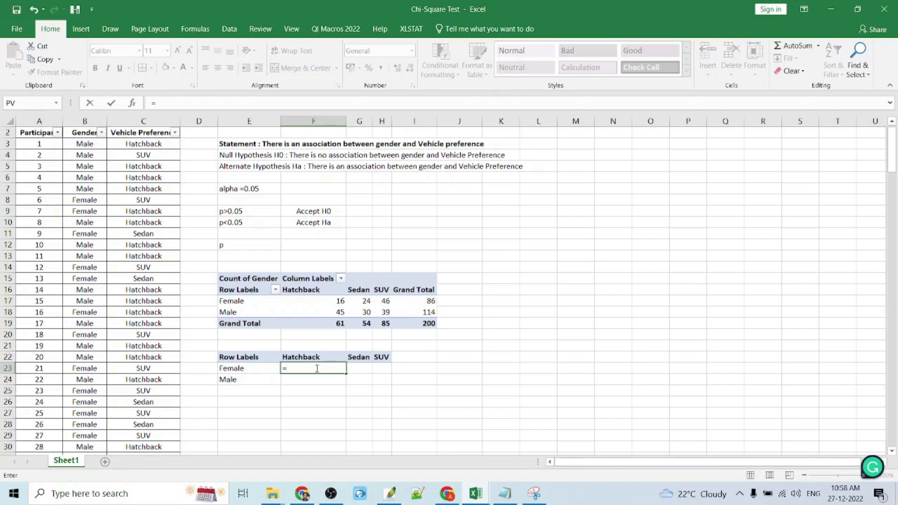
pyautogui.click(418, 300)
pyautogui.write('*')
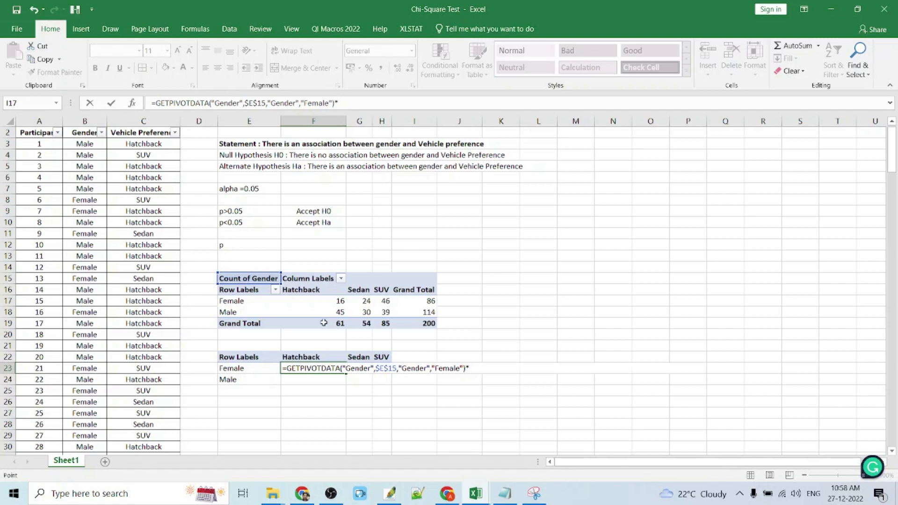
pyautogui.click(324, 323)
pyautogui.write('/')
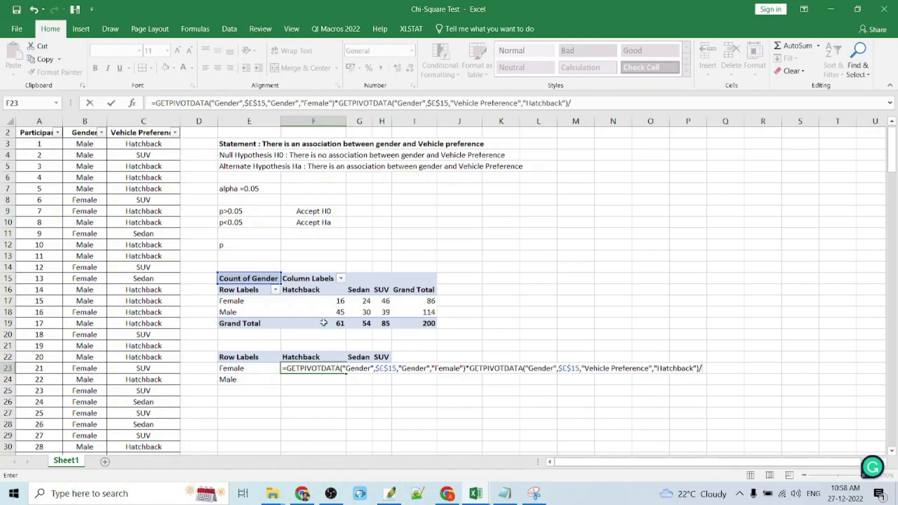
pyautogui.click(429, 322)
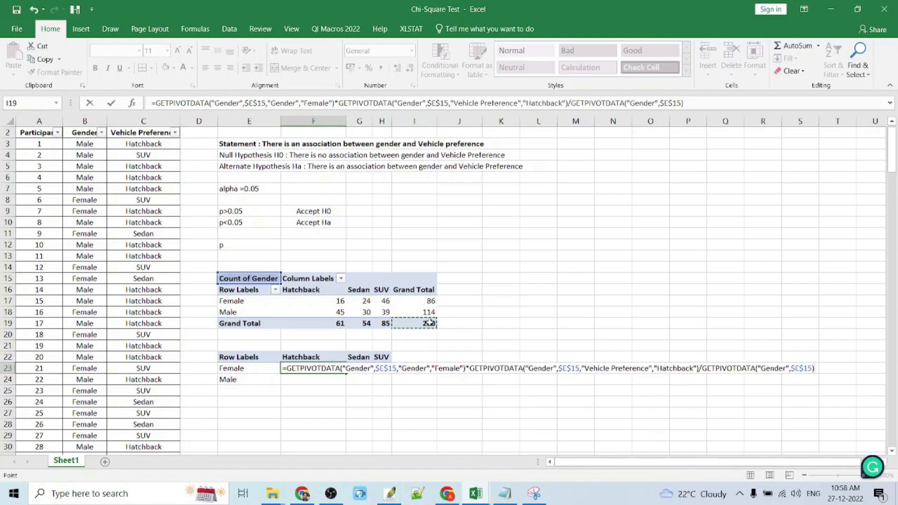
pyautogui.press('Return')
# - Calculate the expected Female Sedan count in G23 as the Female total times the Sedan total divided by the overall total
pyautogui.click(368, 369)
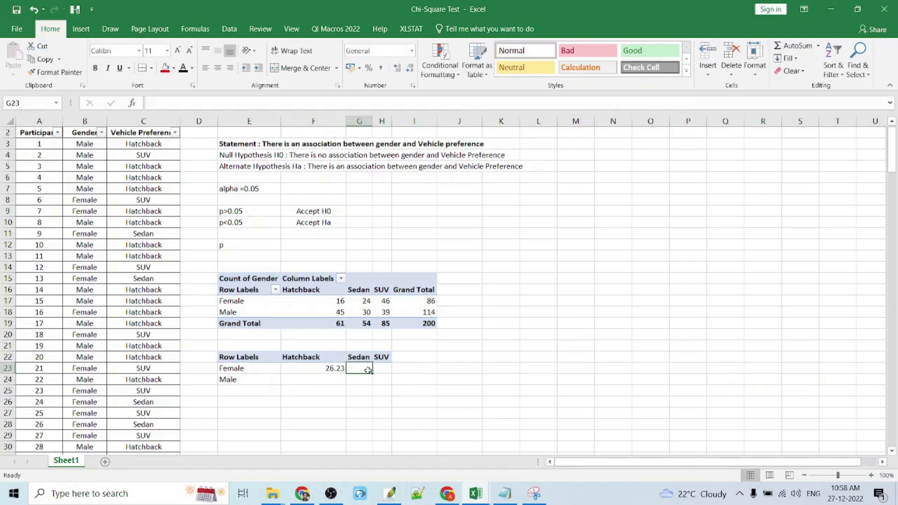
pyautogui.write('=')
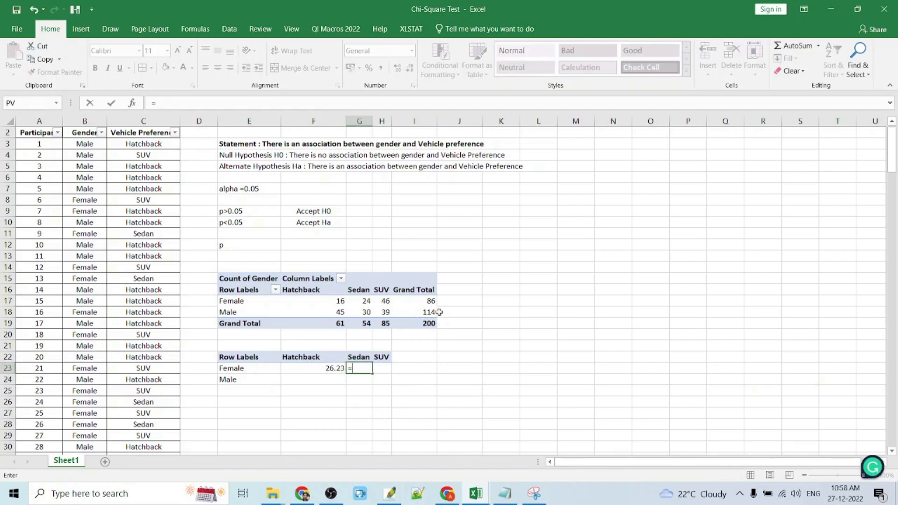
pyautogui.click(431, 302)
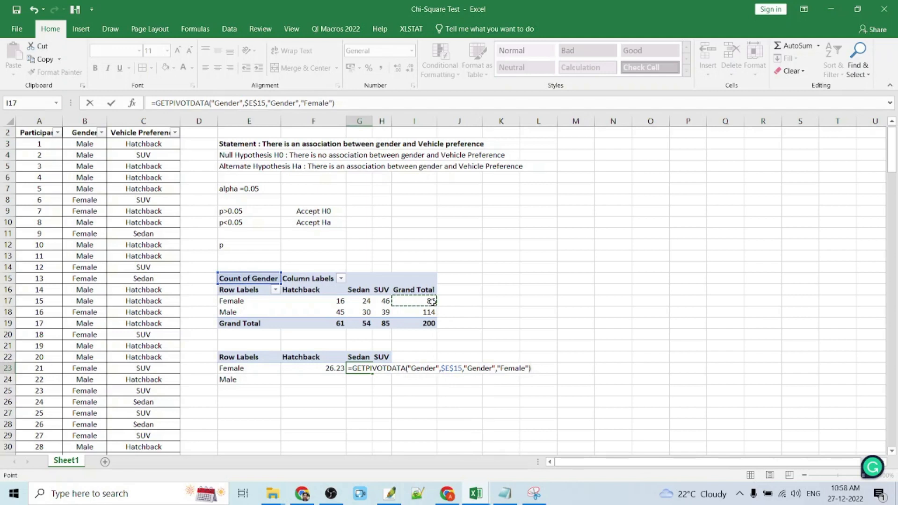
pyautogui.write('*')
pyautogui.click(364, 326)
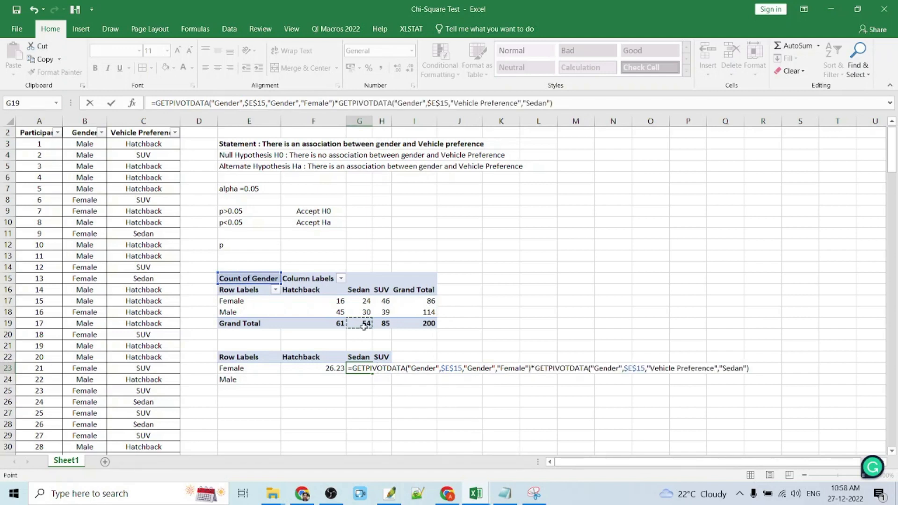
pyautogui.write('/')
pyautogui.click(428, 323)
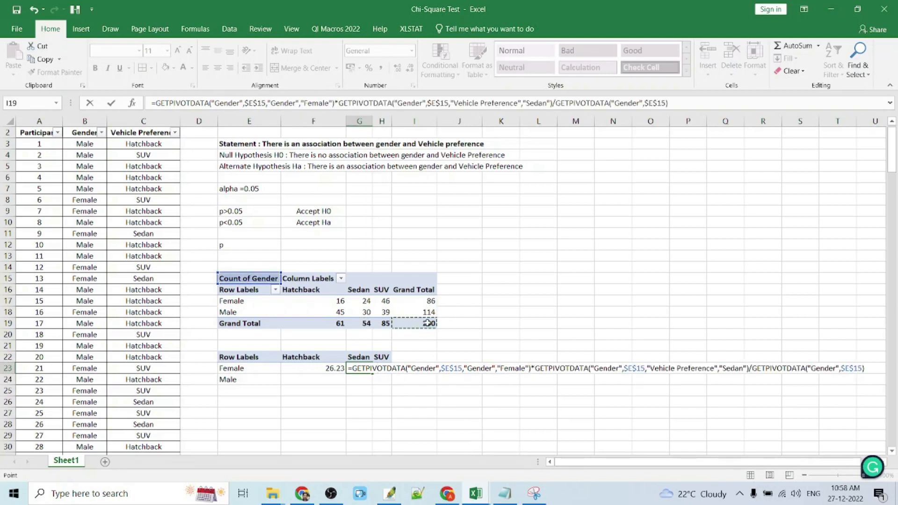
pyautogui.press('Return')
# - Calculate the expected Female SUV count in H23 as the Female total times the SUV total divided by the overall total
pyautogui.click(379, 367)
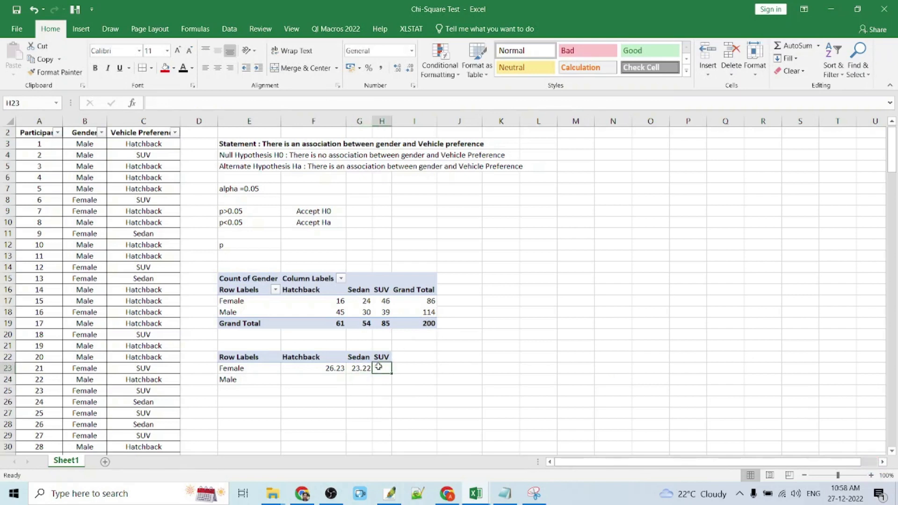
pyautogui.write('=')
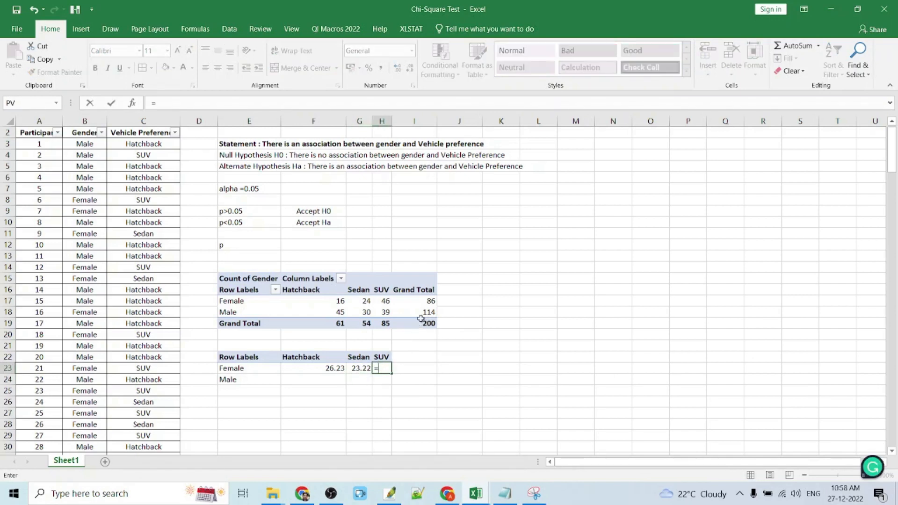
pyautogui.click(428, 302)
pyautogui.write('*')
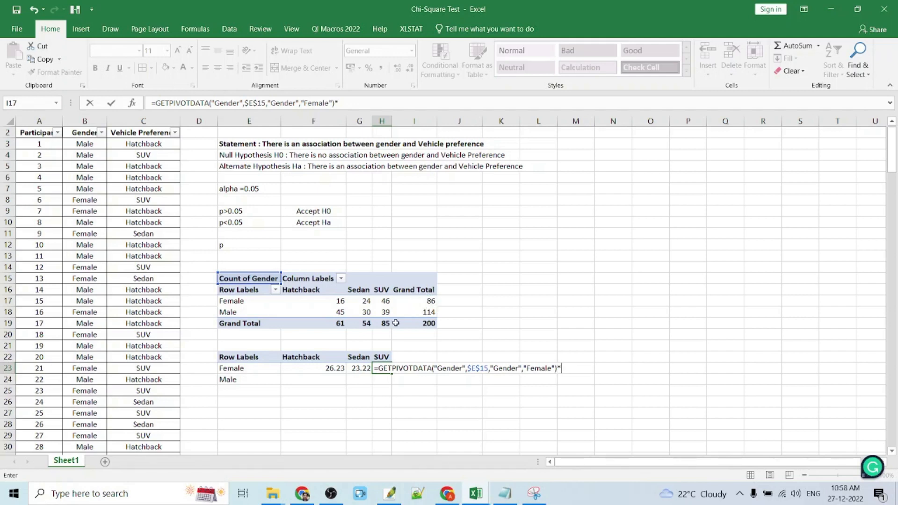
pyautogui.click(384, 323)
pyautogui.write('/')
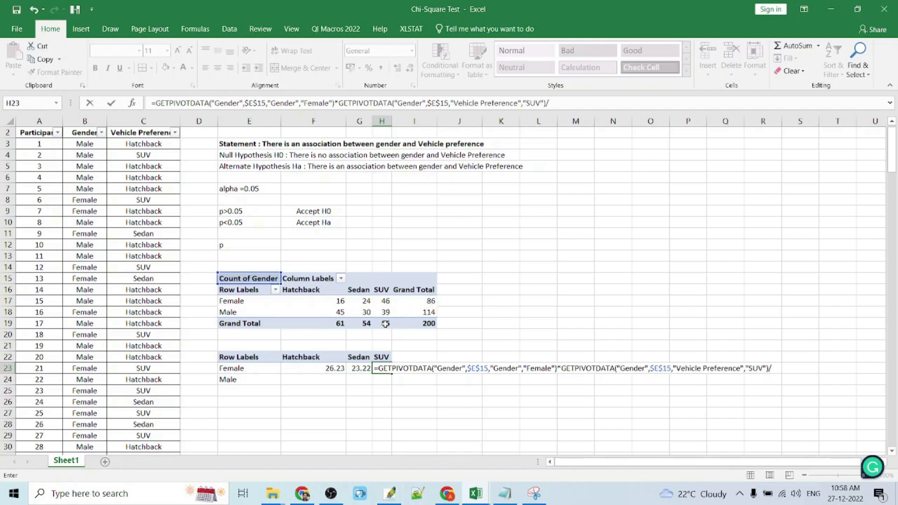
pyautogui.click(423, 327)
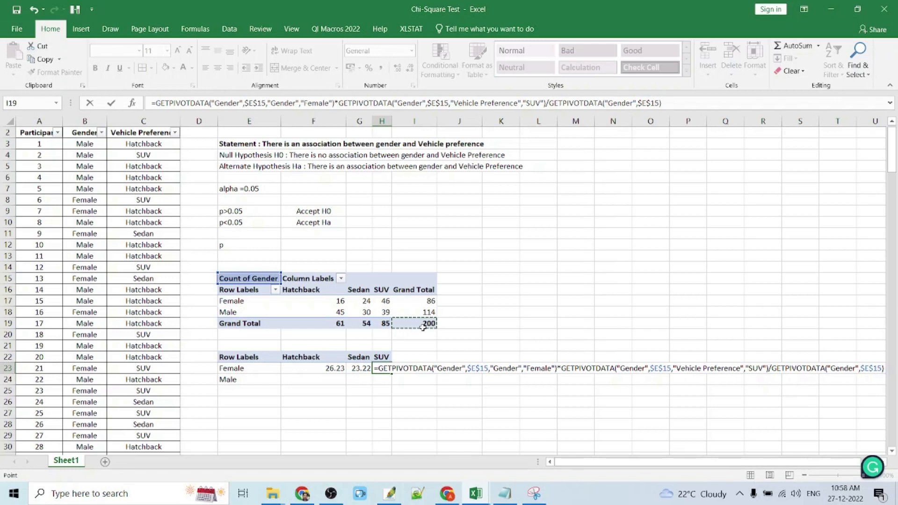
pyautogui.press('Return')
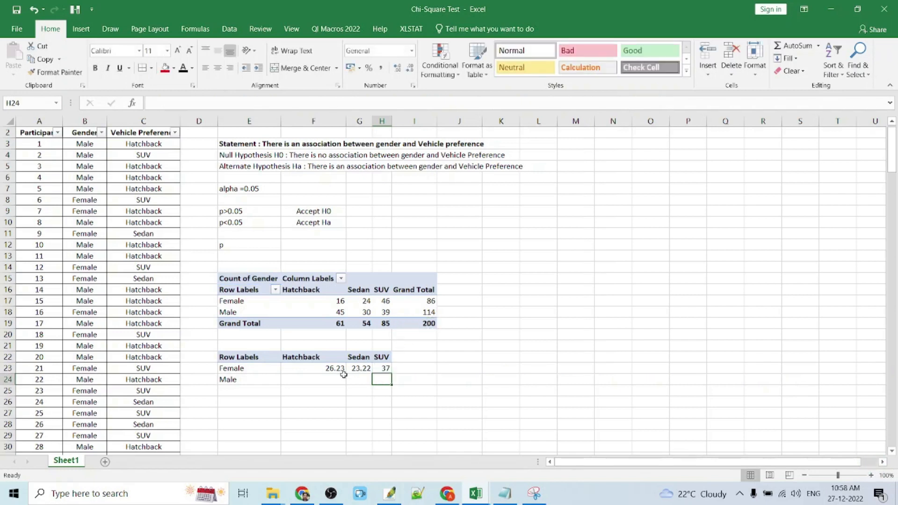
# - Calculate the expected Male Hatchback count in F24 as the Male total times the Hatchback total divided by the overall total
pyautogui.click(328, 378)
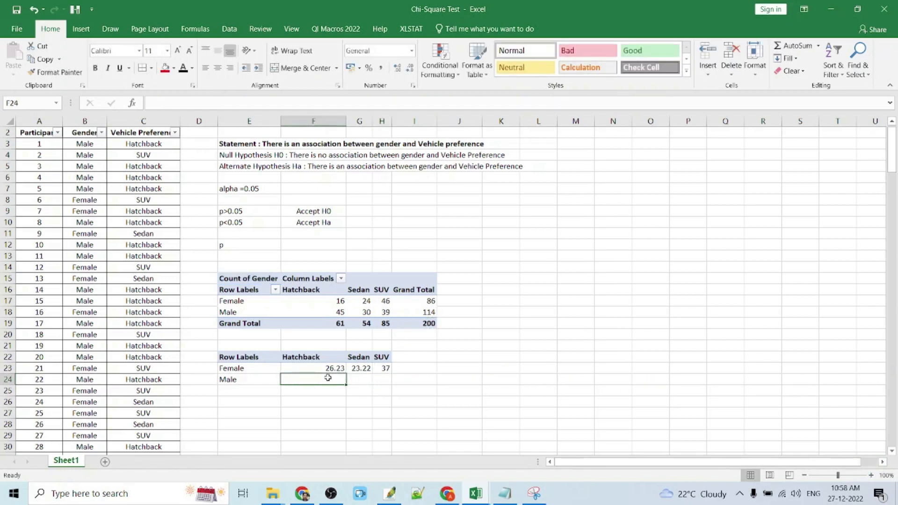
pyautogui.write('=')
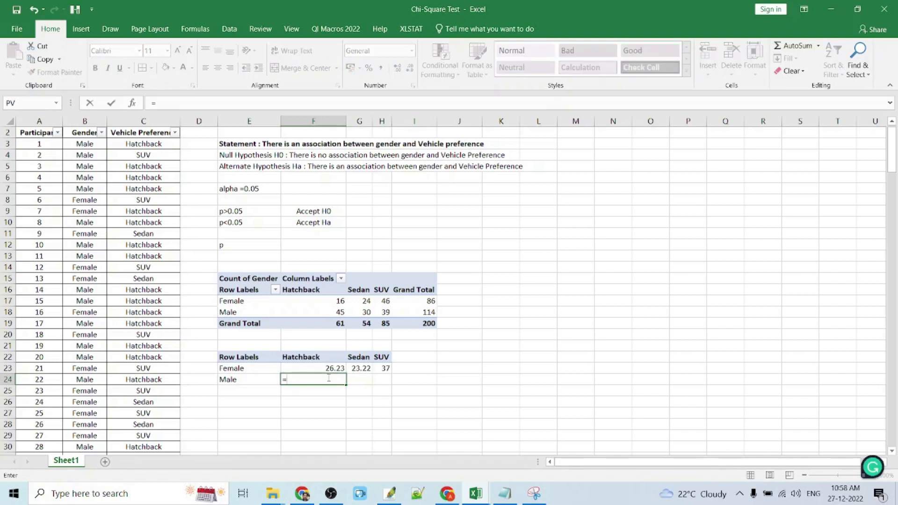
pyautogui.click(419, 314)
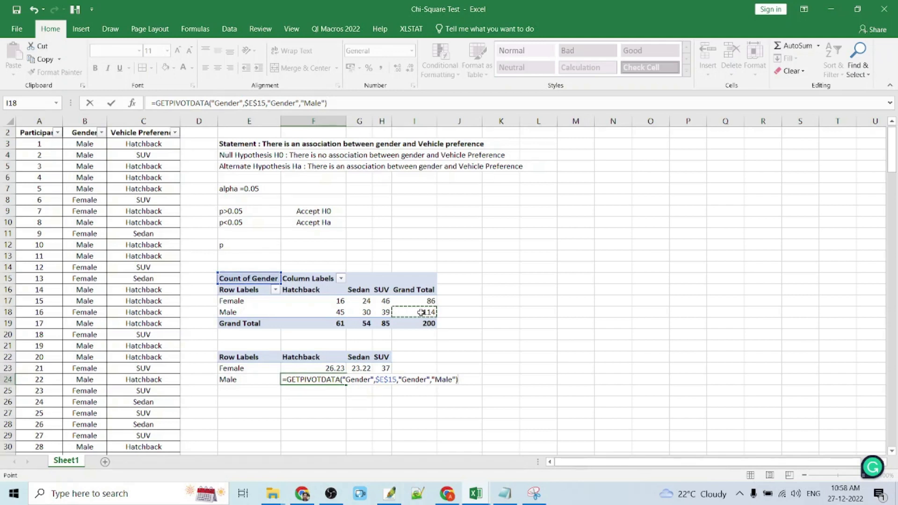
pyautogui.write('*')
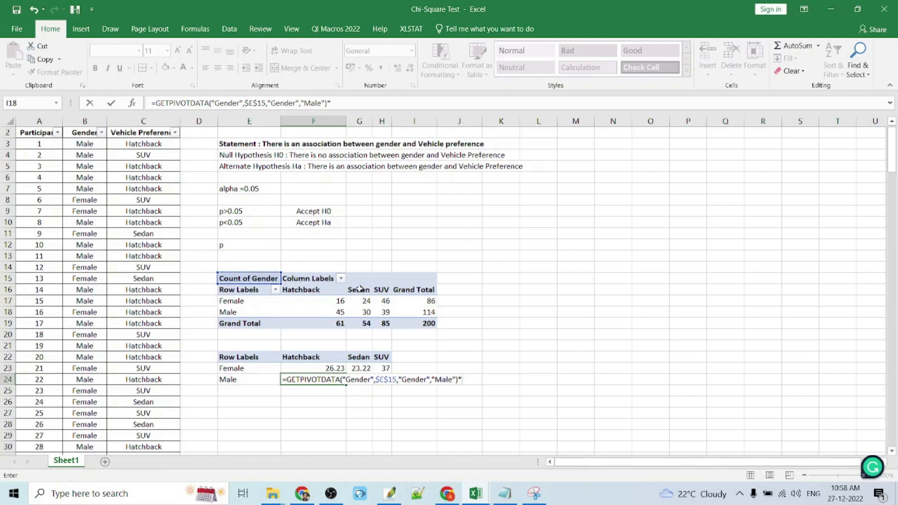
pyautogui.click(329, 323)
pyautogui.write('/')
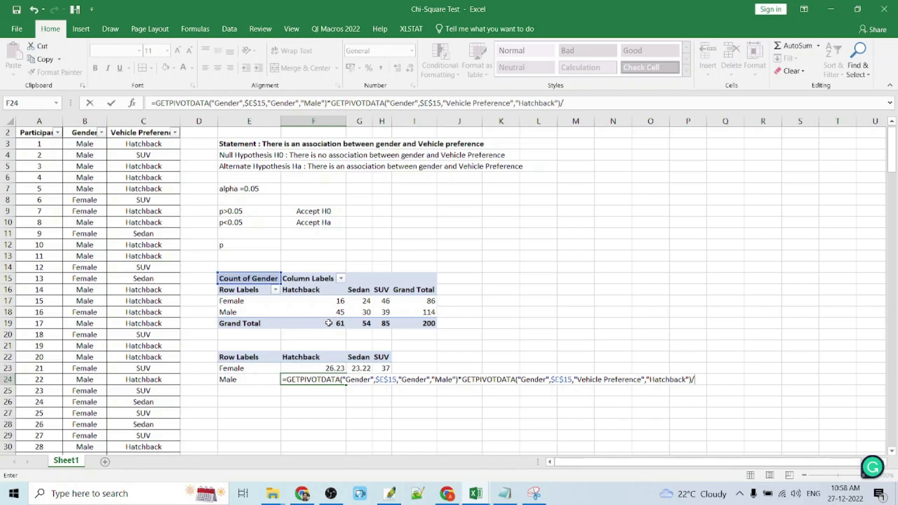
pyautogui.click(430, 323)
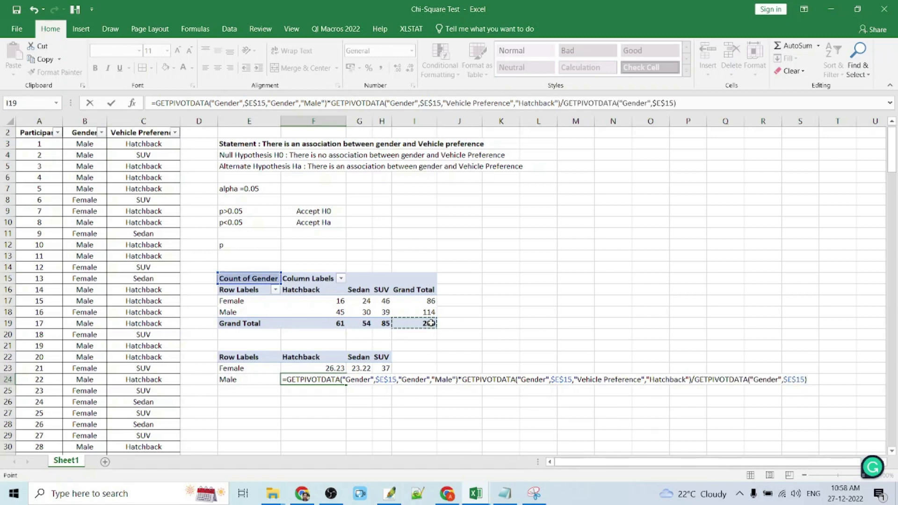
pyautogui.press('Return')
# - Calculate the expected Male Sedan count in G24 as the Male total times the Sedan total divided by the overall total
pyautogui.click(354, 381)
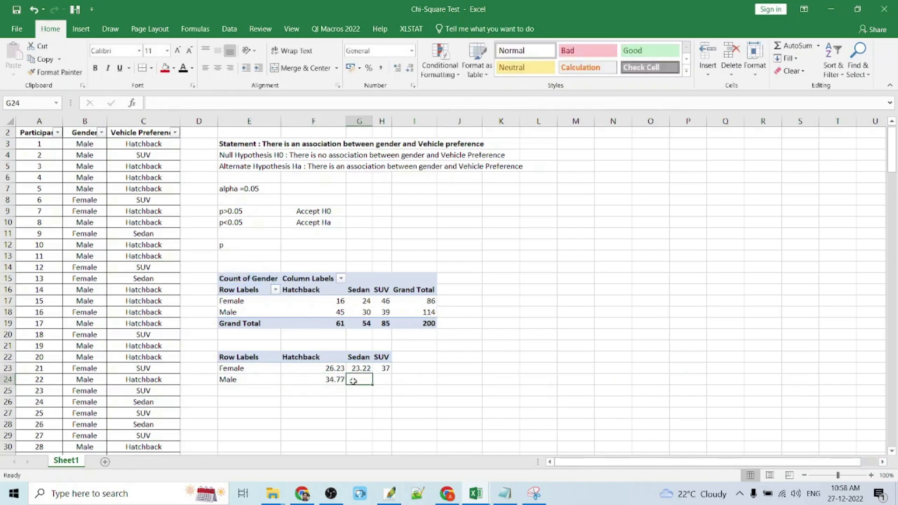
pyautogui.write('=')
pyautogui.click(426, 312)
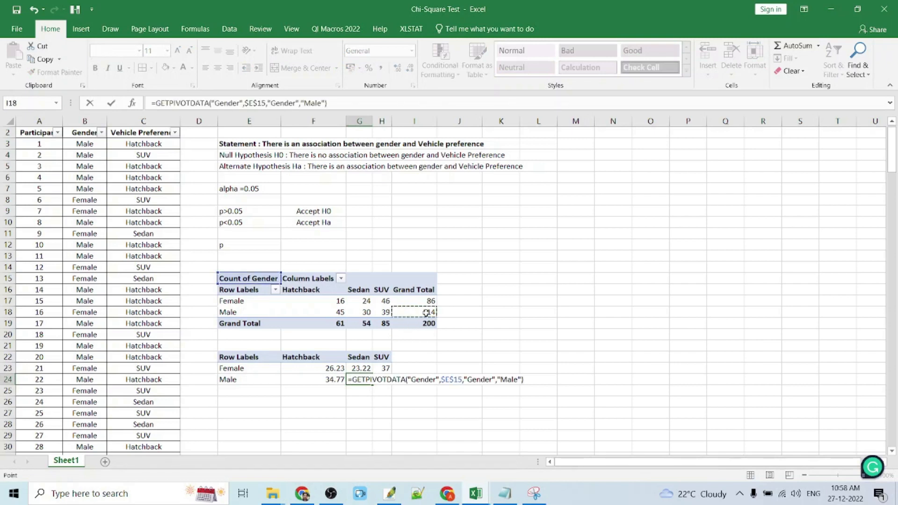
pyautogui.write('*')
pyautogui.click(368, 324)
pyautogui.write('/')
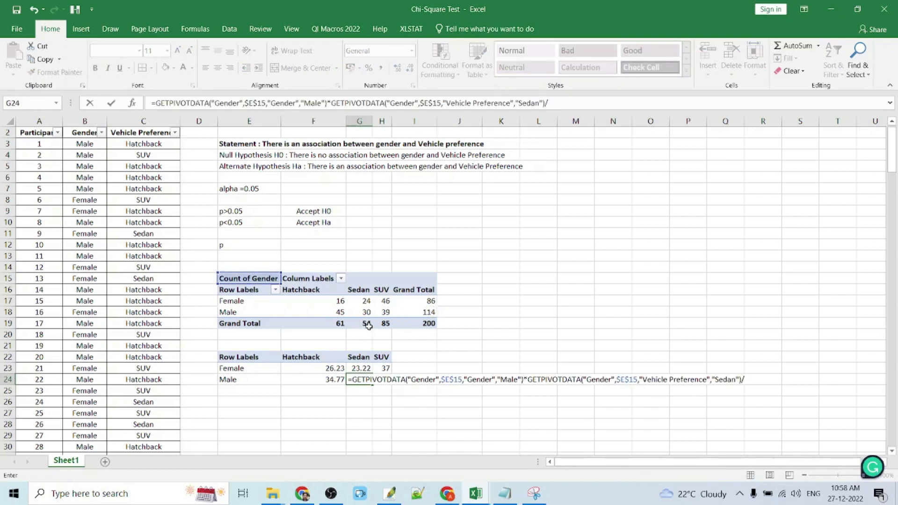
pyautogui.click(423, 323)
pyautogui.press('Return')
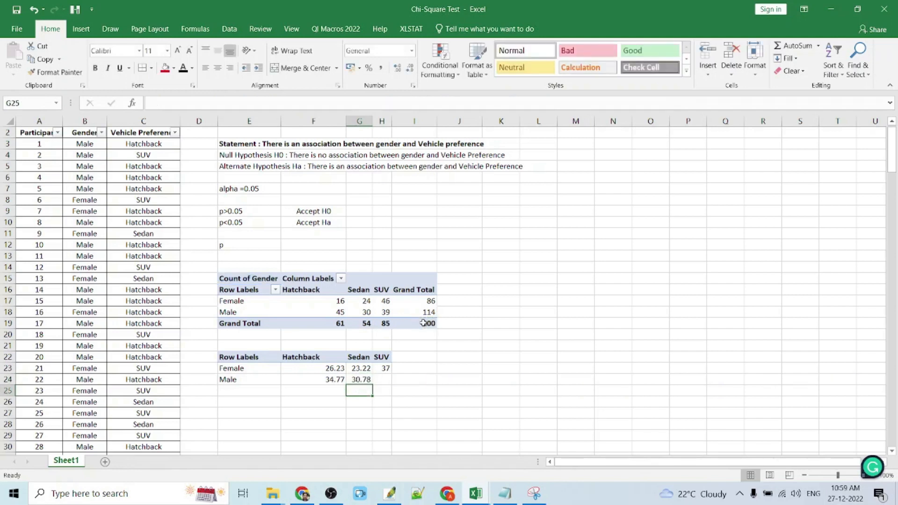
# - Calculate the expected Male SUV count in H24 as the Male total times the SUV total divided by the overall total
pyautogui.click(386, 376)
pyautogui.write('=')
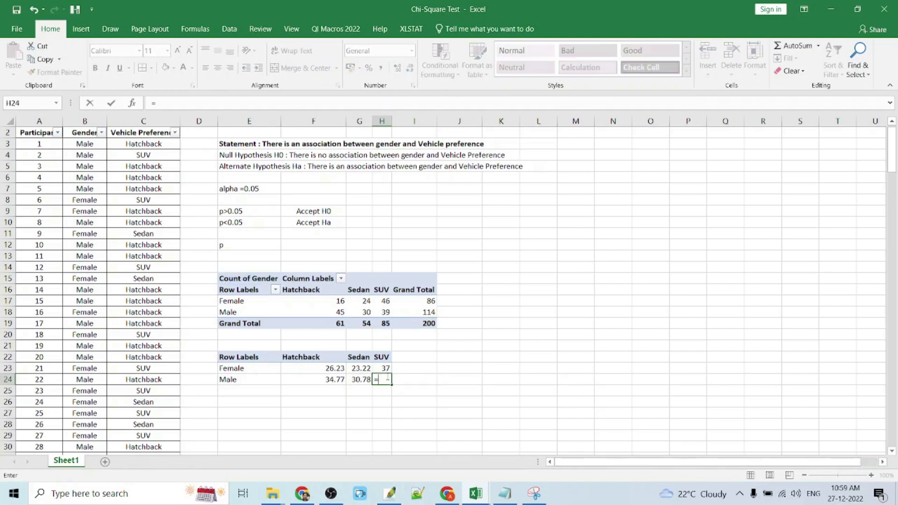
pyautogui.click(417, 310)
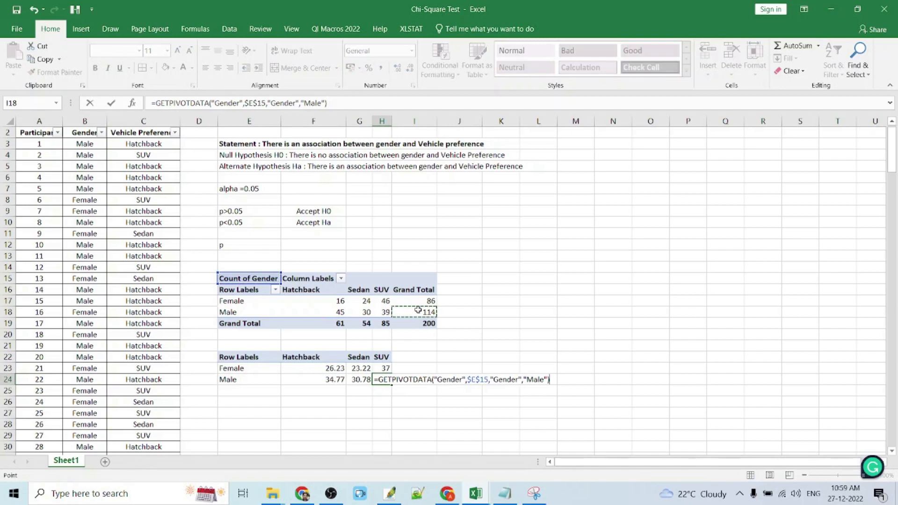
pyautogui.write('*')
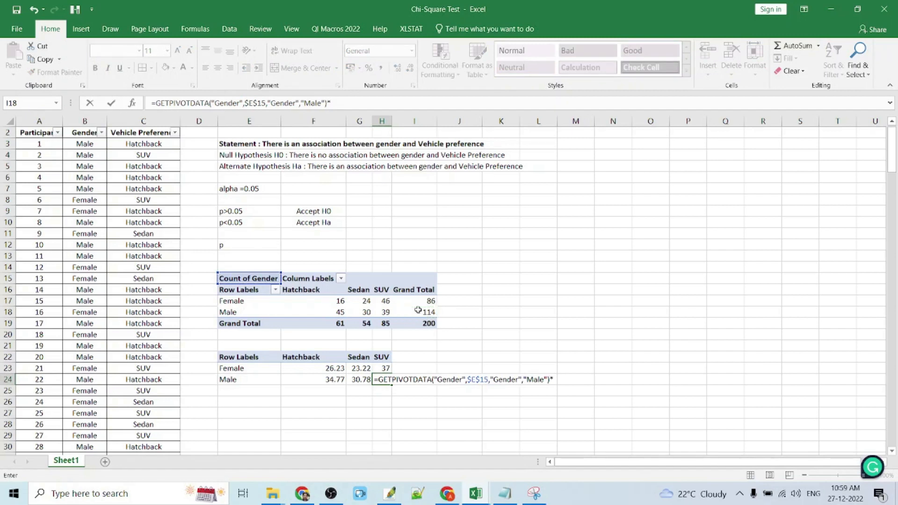
pyautogui.click(389, 326)
pyautogui.write('/')
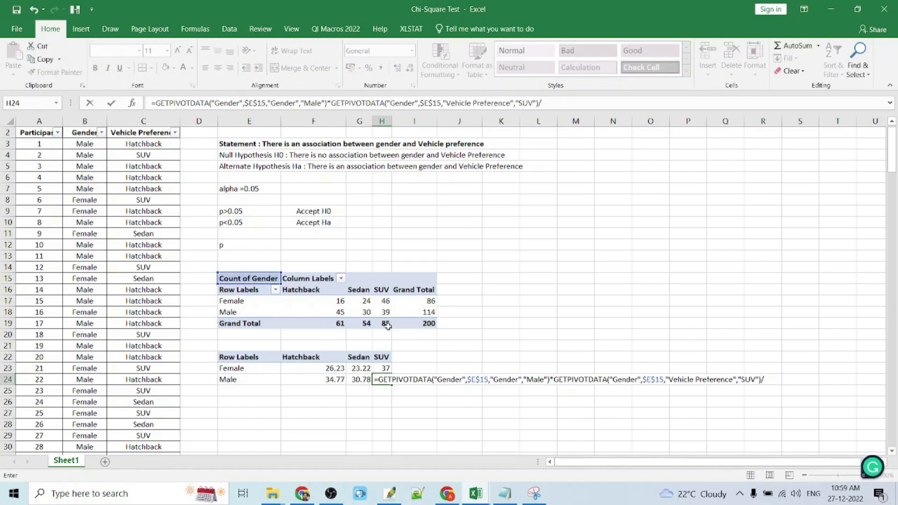
pyautogui.click(429, 324)
pyautogui.press('Return')
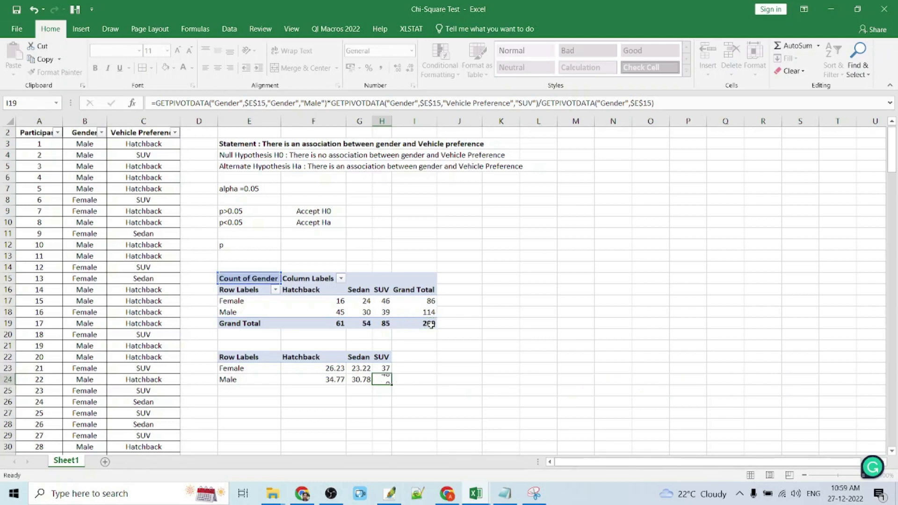
pyautogui.moveTo(330, 371); pyautogui.dragTo(387, 380)
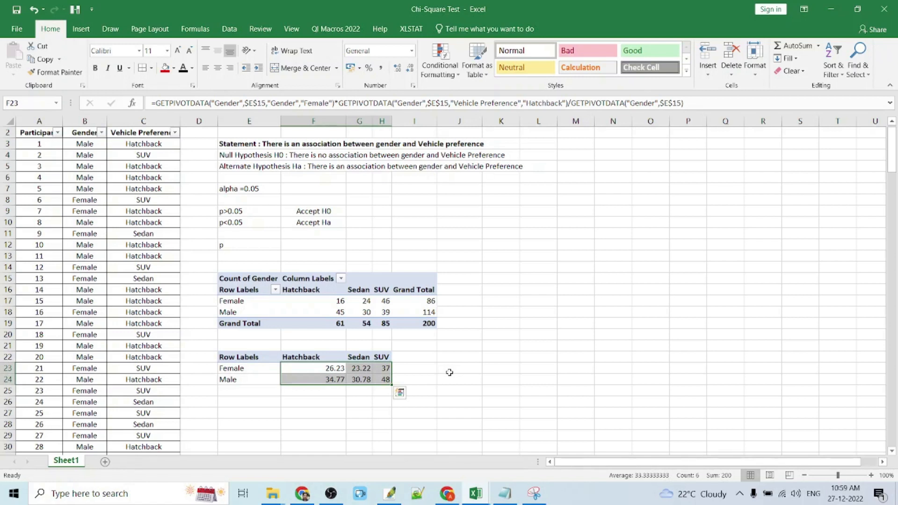
pyautogui.click(497, 369)
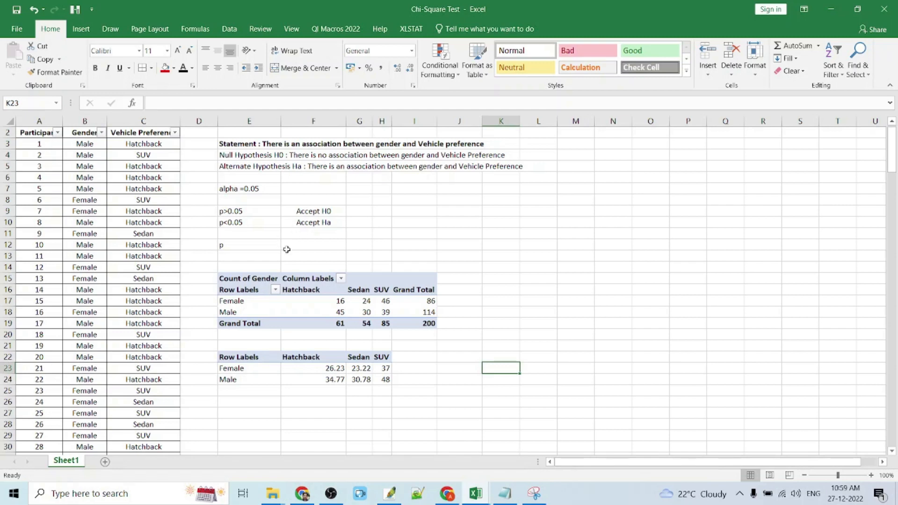
# - Calculate the p-value in F12 with CHISQ.TEST, using F17:H18 as the actual range and F23:H24 as the expected range
pyautogui.click(301, 245)
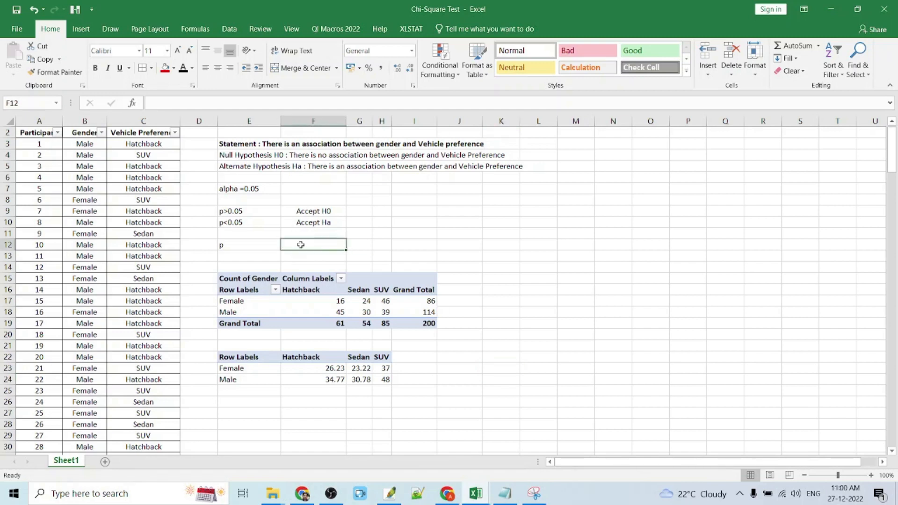
pyautogui.write('=chi')
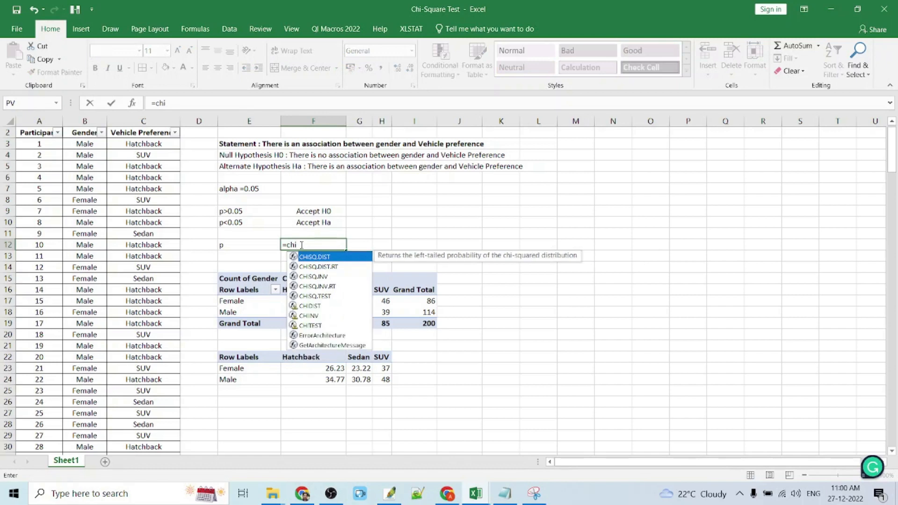
pyautogui.press('Down')
pyautogui.press('Down')
pyautogui.press('Down')
pyautogui.press('Down')
pyautogui.press('Tab')
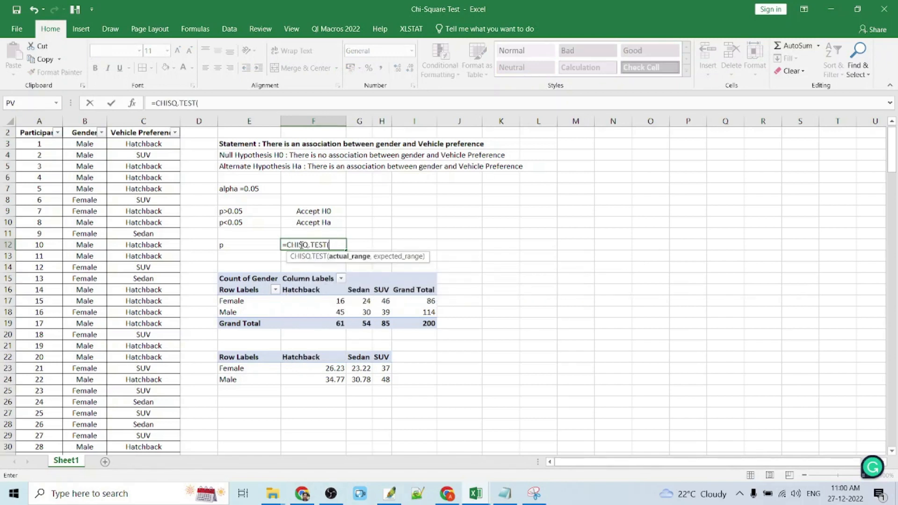
pyautogui.click(324, 302)
pyautogui.moveTo(370, 311); pyautogui.dragTo(385, 312)
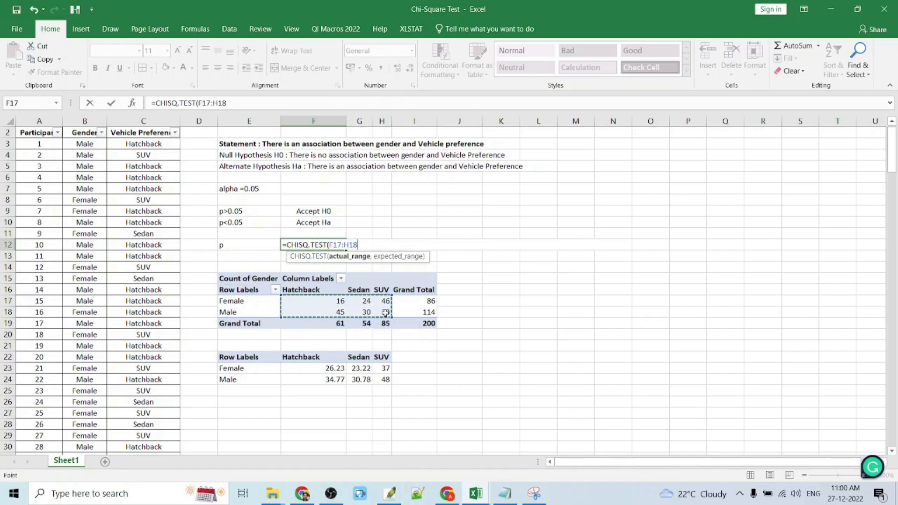
pyautogui.write(',')
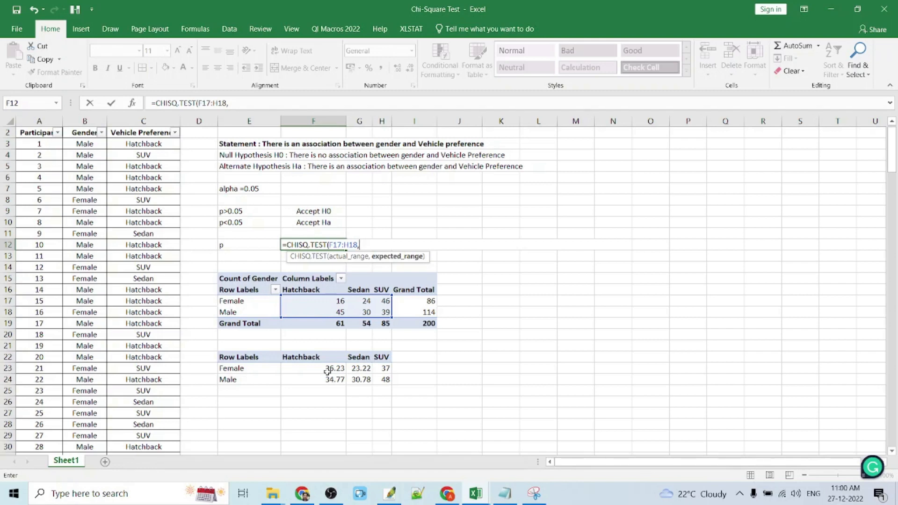
pyautogui.moveTo(324, 370); pyautogui.dragTo(382, 376)
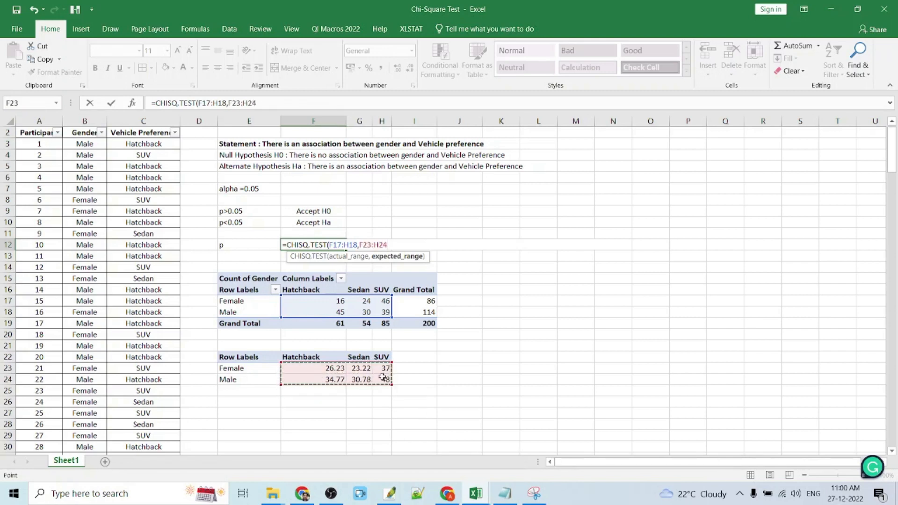
pyautogui.write(')')
pyautogui.press('Return')
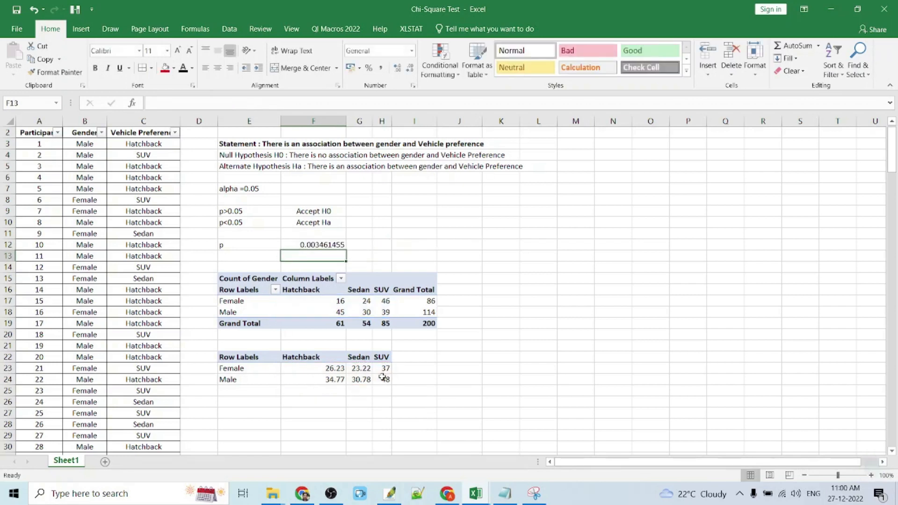
# - Make the Alternate Hypothesis Ha statement in E5 bold to mark it as the accepted hypothesis
pyautogui.click(324, 245)
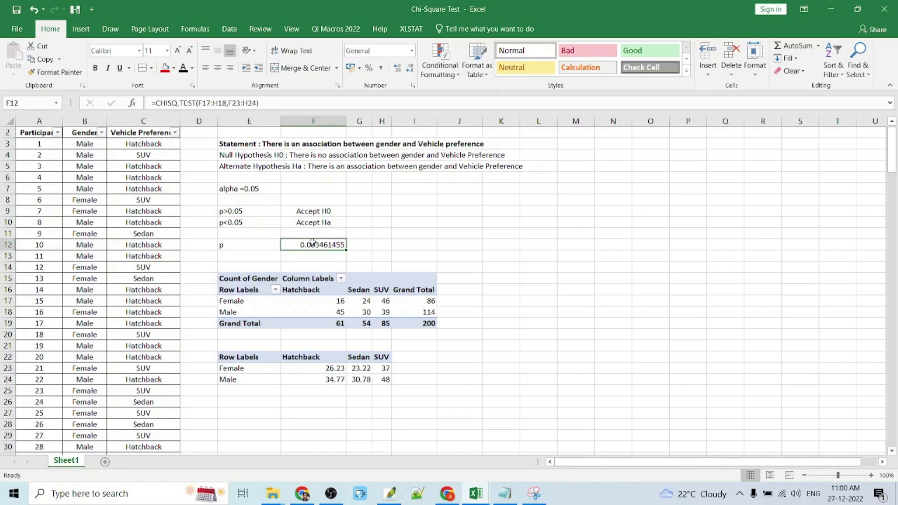
pyautogui.click(249, 168)
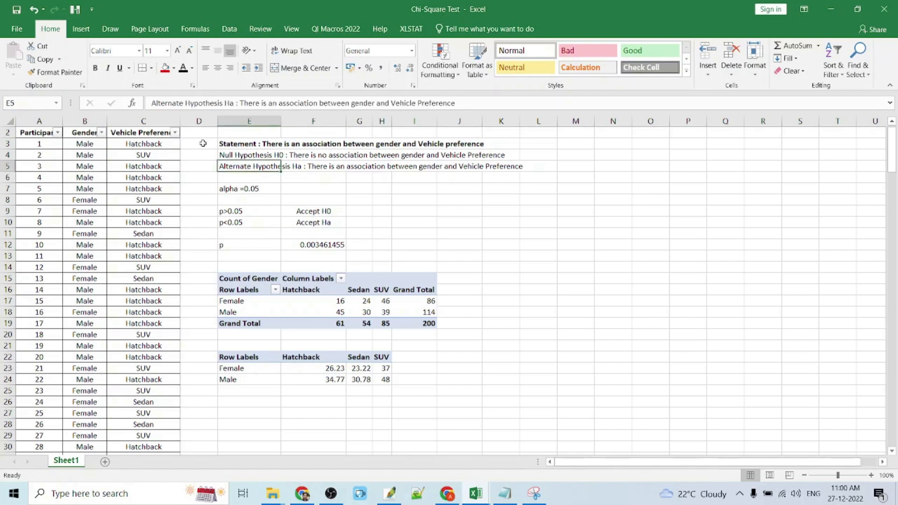
pyautogui.click(96, 69)
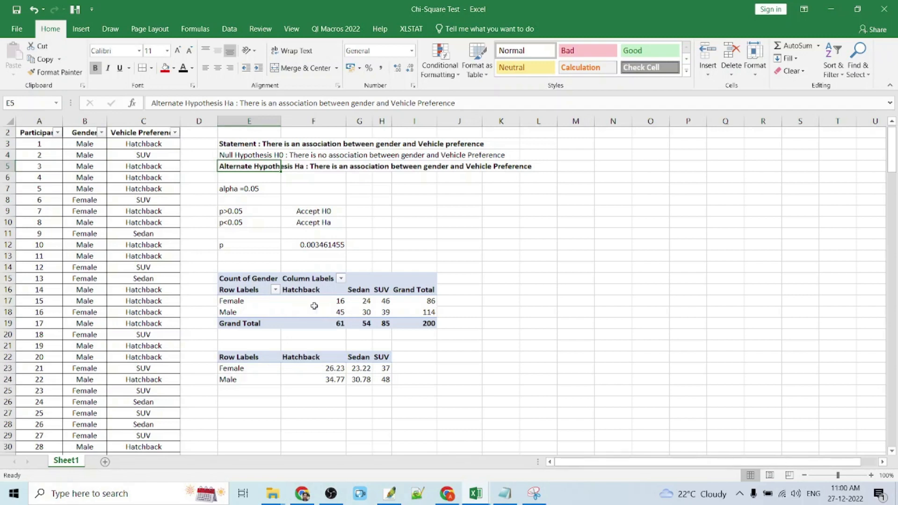
pyautogui.moveTo(315, 306)
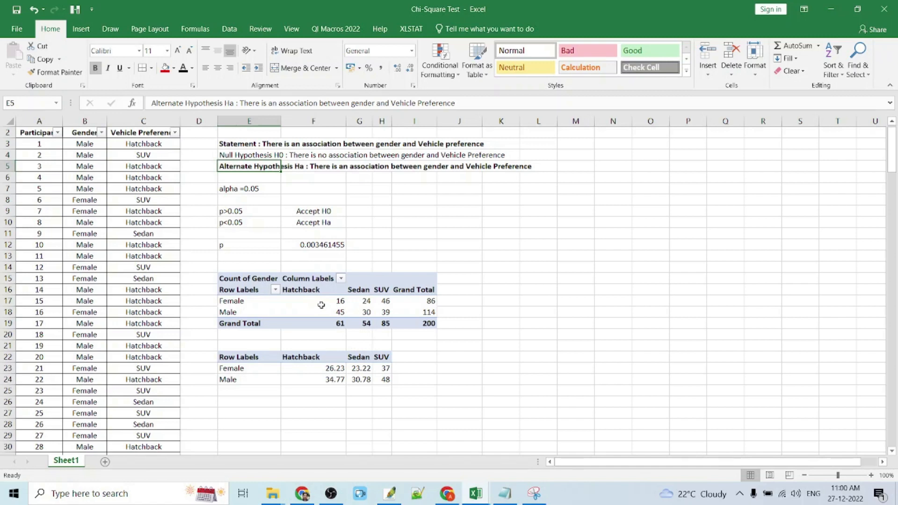